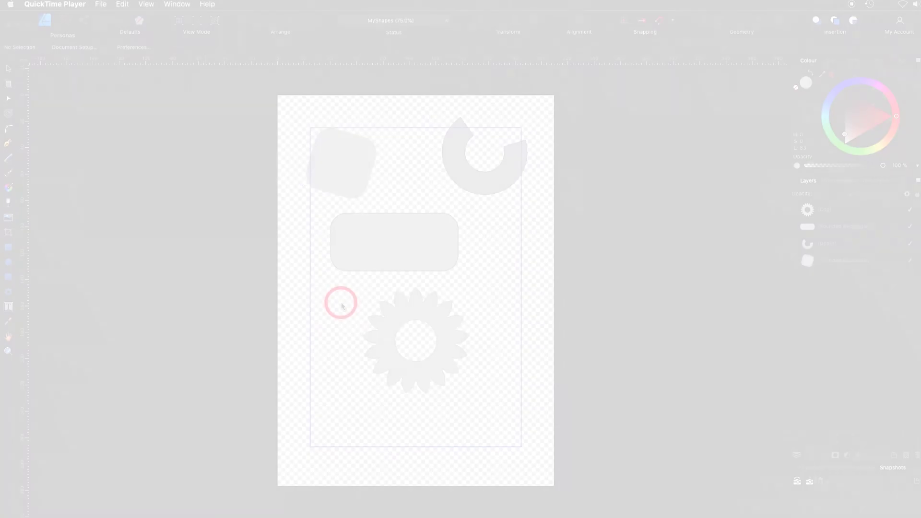
Select the grey rounded square at the top left of the page with the Move tool
{"action": "left_click", "coordinate": [82, 47]}
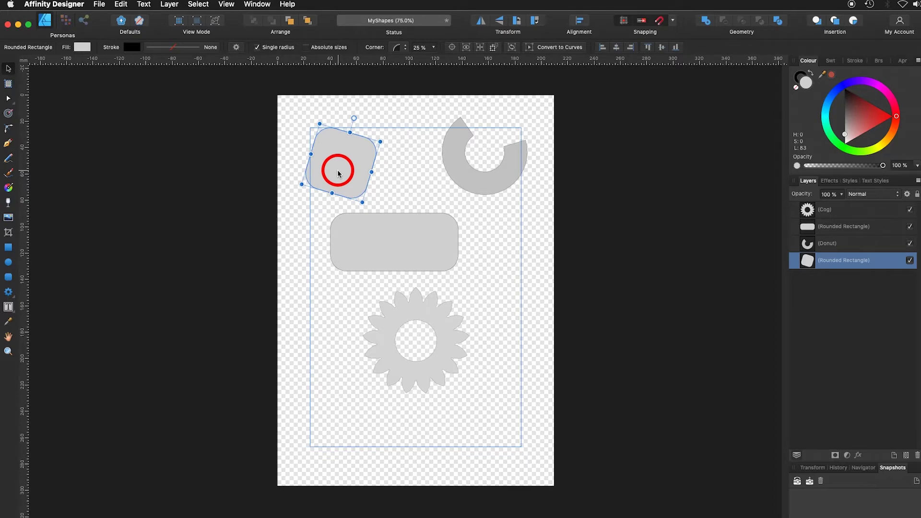
Recolour the rounded square's fill to magenta-purple (H 309, S 34, L 50)
{"action": "left_click", "coordinate": [83, 47]}
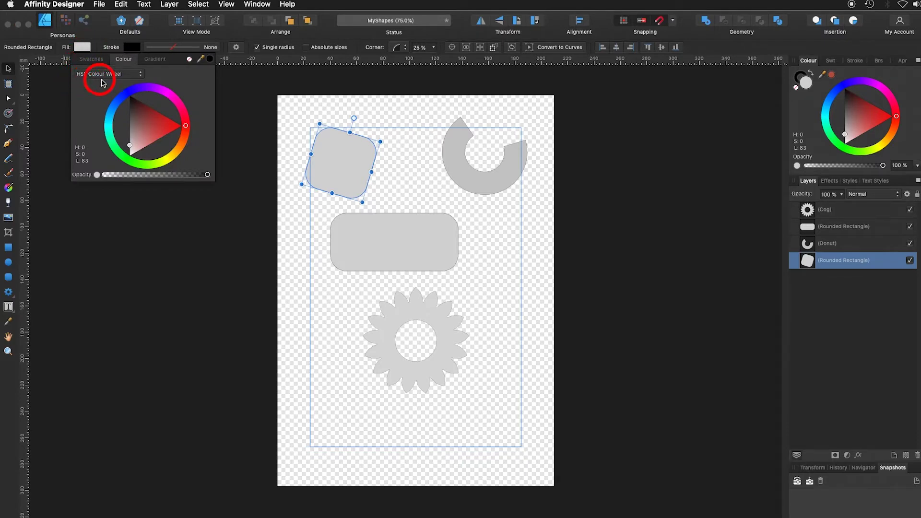
{"action": "left_click", "coordinate": [181, 133]}
{"action": "left_click_drag", "start_coordinate": [184, 137], "coordinate": [147, 125]}
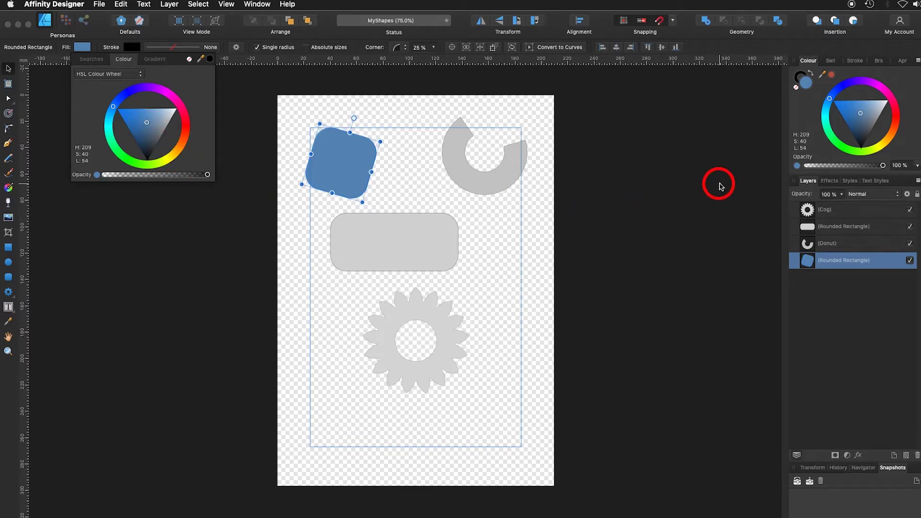
{"action": "left_click", "coordinate": [831, 101]}
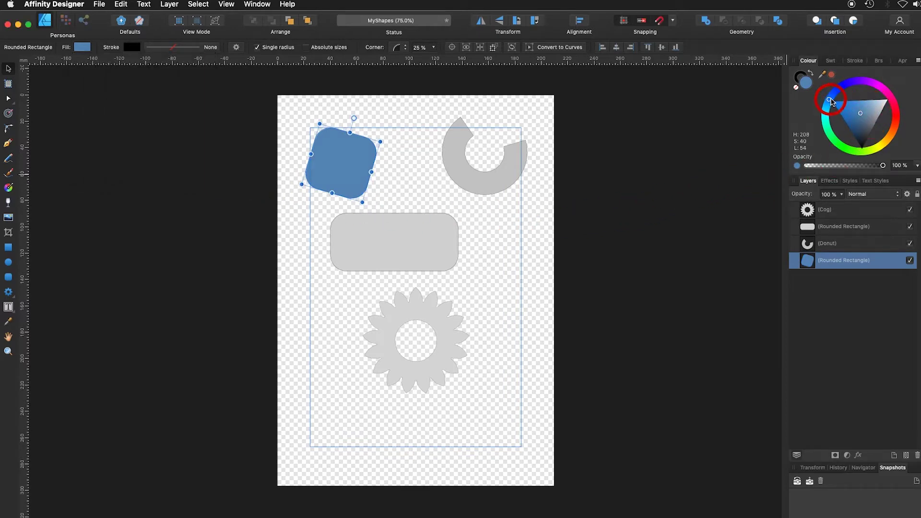
{"action": "left_click_drag", "start_coordinate": [831, 101], "coordinate": [861, 115]}
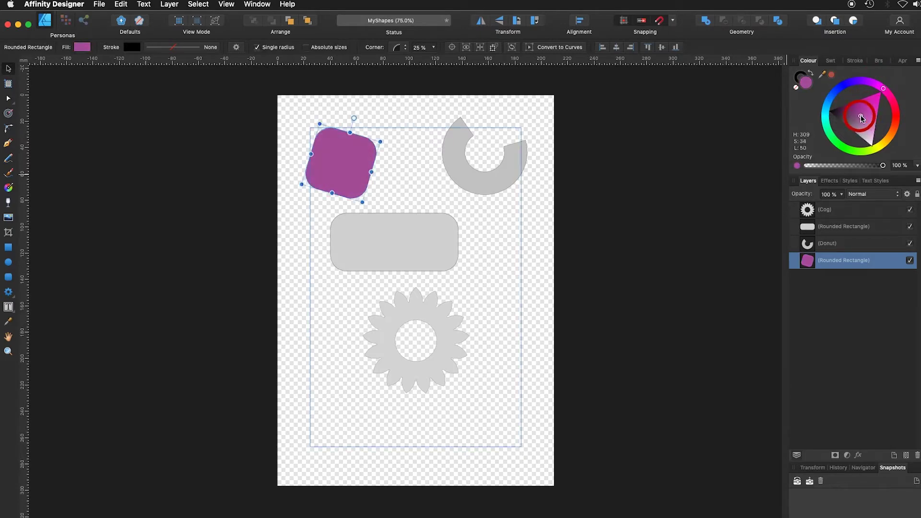
{"action": "left_click", "coordinate": [82, 48]}
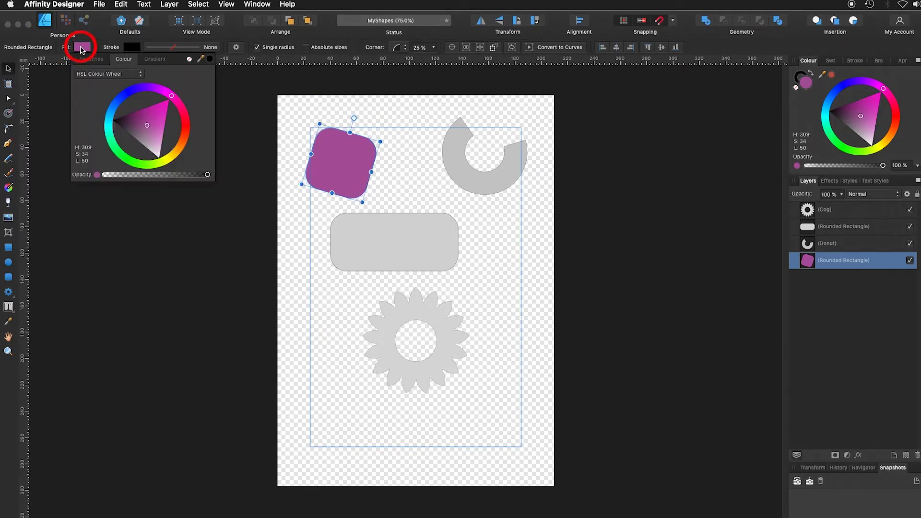
Give the purple square a teal stroke 16 pt wide
{"action": "left_click", "coordinate": [132, 48]}
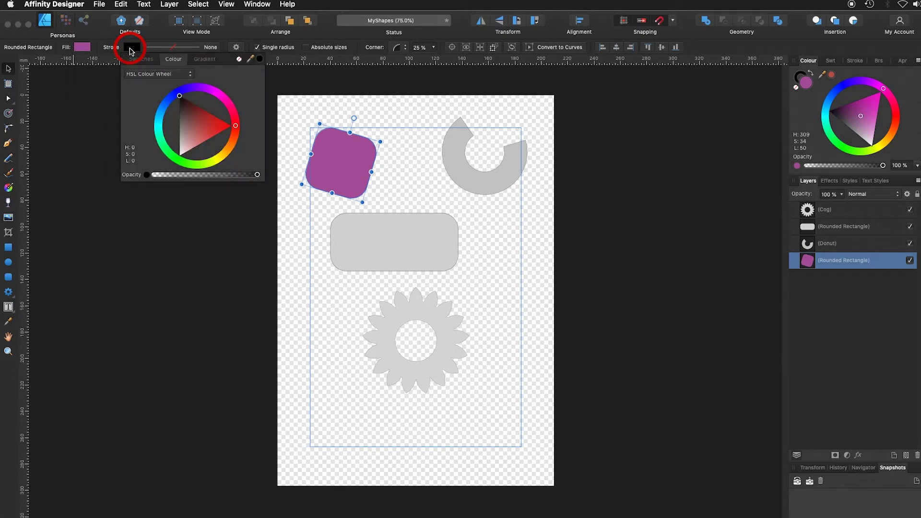
{"action": "left_click", "coordinate": [238, 126]}
{"action": "mouse_move", "coordinate": [238, 129]}
{"action": "left_mouse_down"}
{"action": "mouse_move", "coordinate": [218, 164]}
{"action": "mouse_move", "coordinate": [204, 164]}
{"action": "mouse_move", "coordinate": [163, 145]}
{"action": "mouse_move", "coordinate": [159, 120]}
{"action": "mouse_move", "coordinate": [197, 127]}
{"action": "left_mouse_up"}
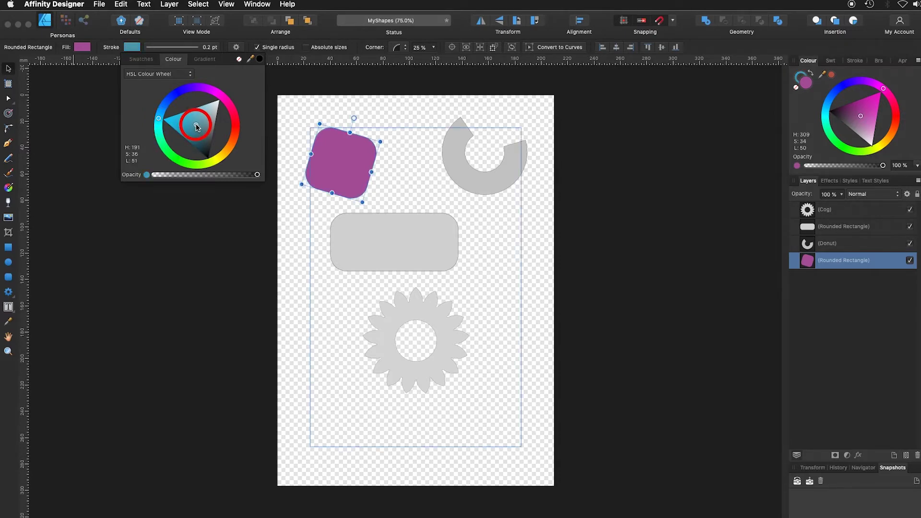
{"action": "left_click", "coordinate": [183, 50]}
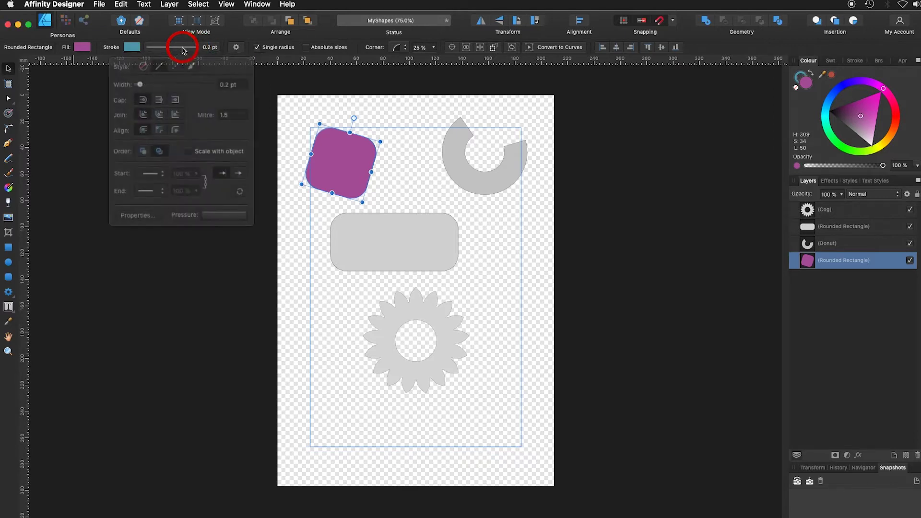
{"action": "left_click_drag", "start_coordinate": [146, 82], "coordinate": [176, 82]}
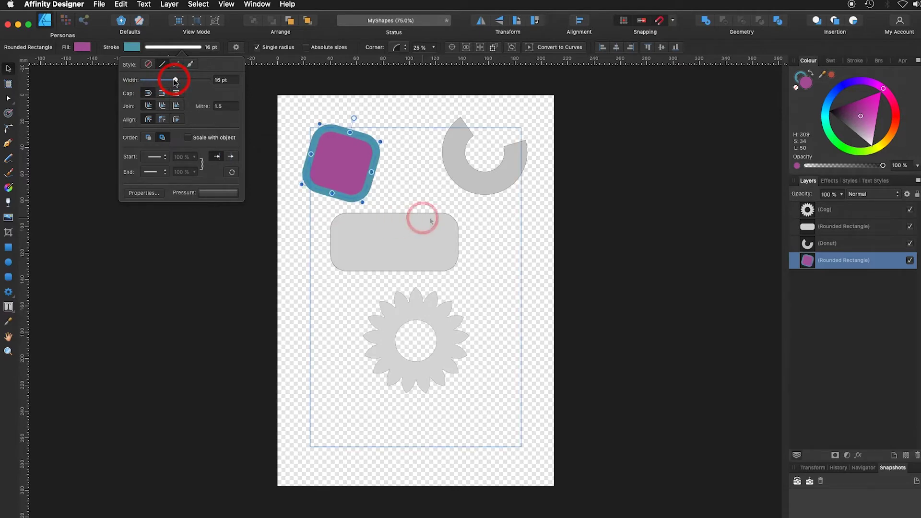
{"action": "left_click", "coordinate": [475, 184]}
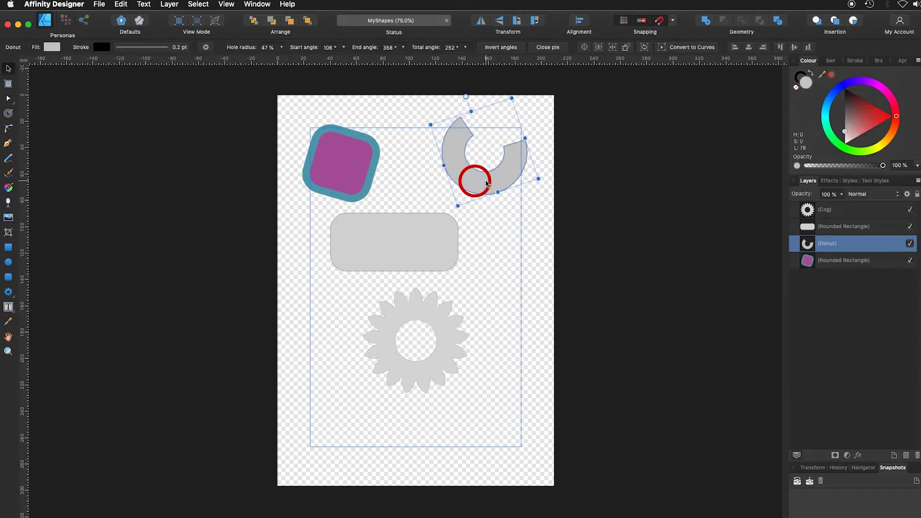
Drag the donut up-left onto the square, keeping its layer above the Rounded Rectangle
{"action": "left_click_drag", "start_coordinate": [487, 184], "coordinate": [398, 174]}
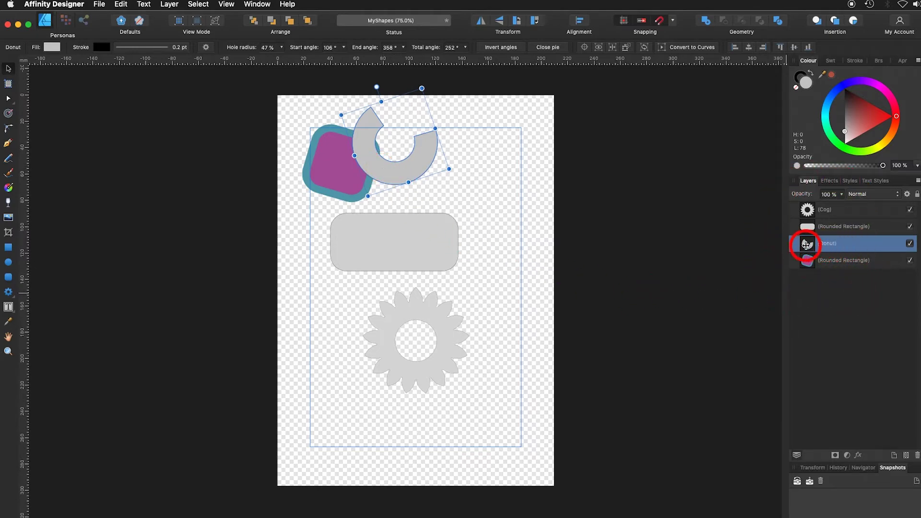
{"action": "mouse_move", "coordinate": [807, 245]}
{"action": "left_mouse_down"}
{"action": "mouse_move", "coordinate": [827, 258]}
{"action": "mouse_move", "coordinate": [808, 243]}
{"action": "mouse_move", "coordinate": [855, 257]}
{"action": "mouse_move", "coordinate": [866, 244]}
{"action": "mouse_move", "coordinate": [866, 271]}
{"action": "left_mouse_up"}
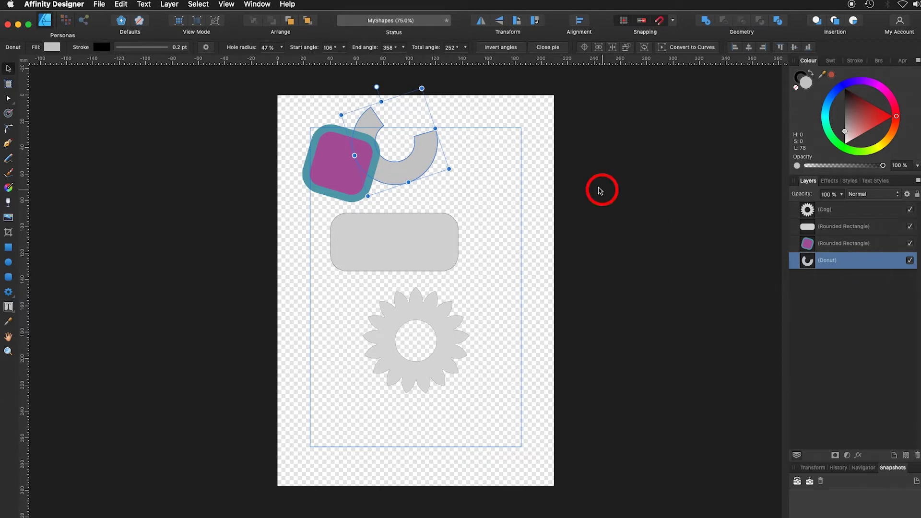
{"action": "left_click", "coordinate": [120, 4]}
{"action": "left_click", "coordinate": [858, 242]}
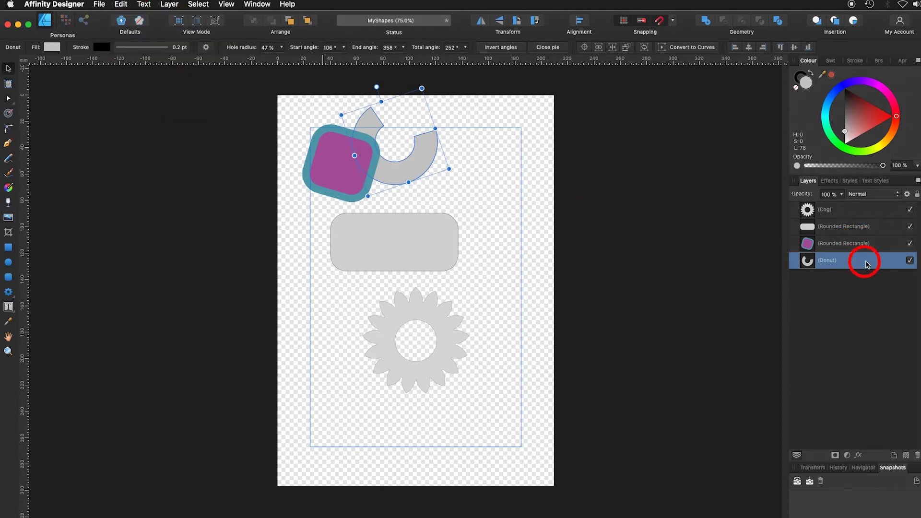
{"action": "left_click_drag", "start_coordinate": [879, 262], "coordinate": [881, 240]}
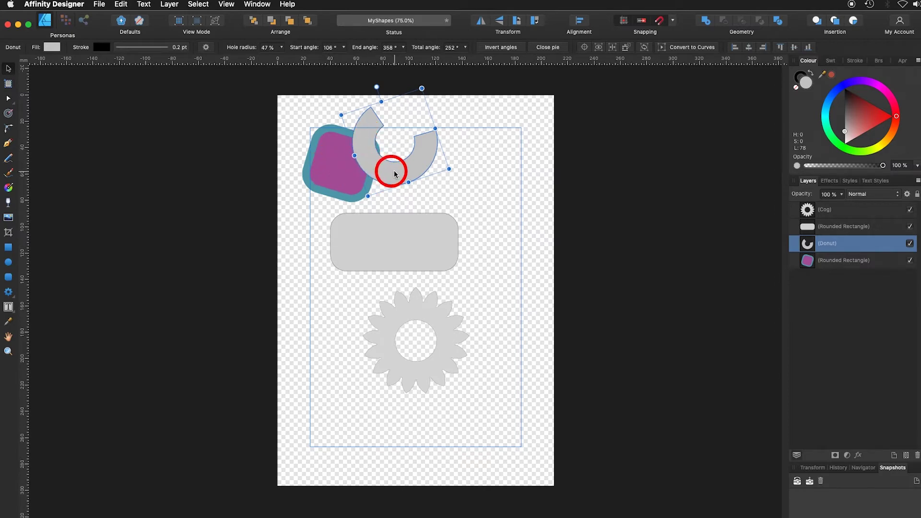
Pick the square's purple (H 309, S 34, L 50) with the colour picker and apply it as the donut's fill
{"action": "left_click", "coordinate": [51, 47]}
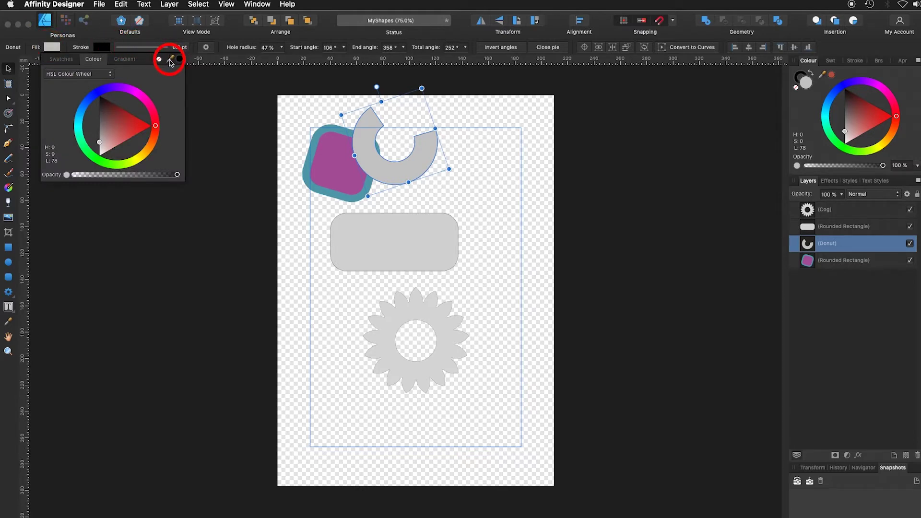
{"action": "left_click_drag", "start_coordinate": [170, 63], "coordinate": [336, 167]}
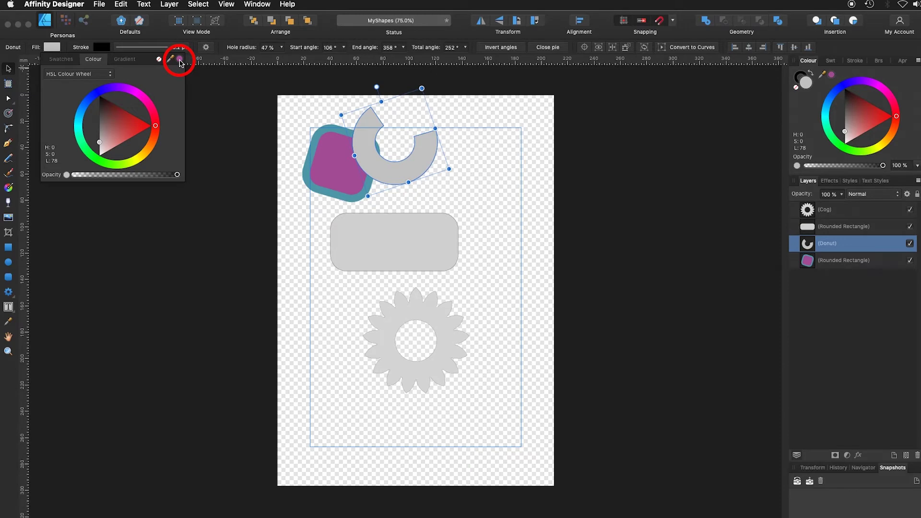
{"action": "left_click", "coordinate": [179, 59]}
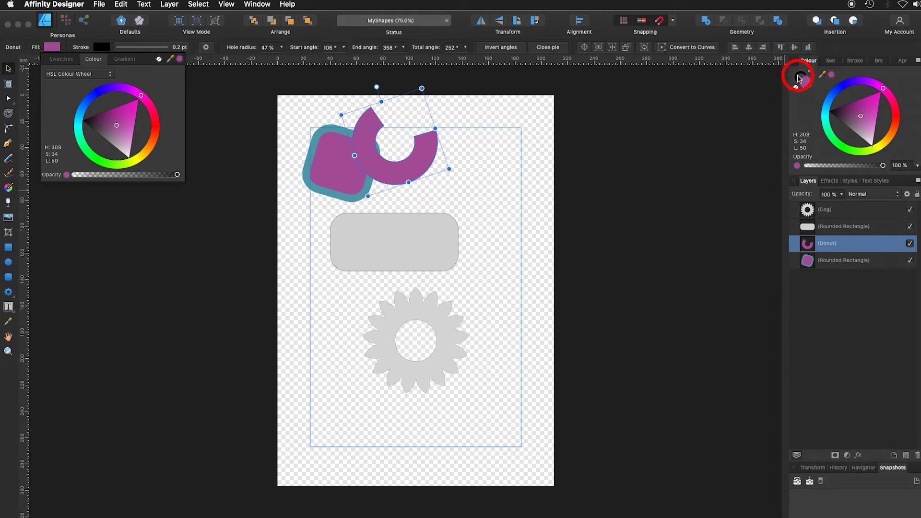
Tint the donut's outline a pinkish orange and lighten its purple fill in the Colour panel
{"action": "left_click", "coordinate": [799, 78]}
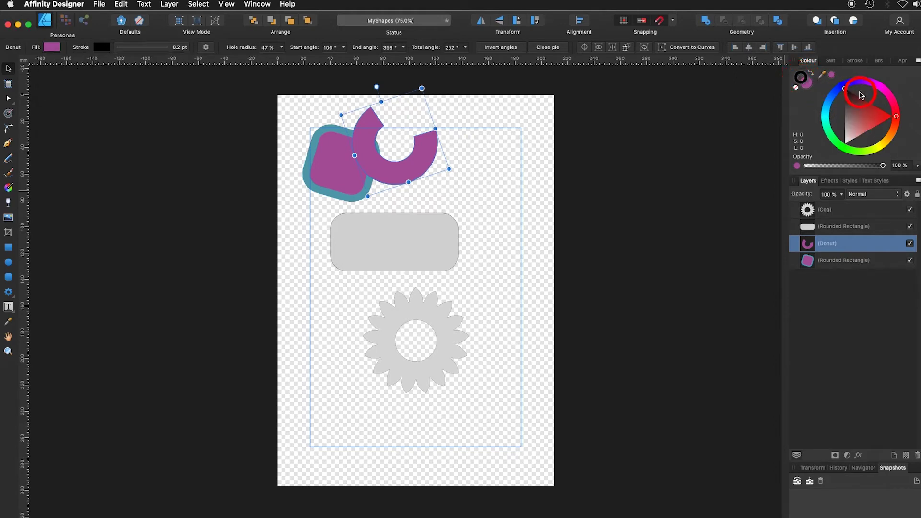
{"action": "mouse_move", "coordinate": [848, 92]}
{"action": "left_mouse_down"}
{"action": "mouse_move", "coordinate": [860, 118]}
{"action": "mouse_move", "coordinate": [857, 109]}
{"action": "mouse_move", "coordinate": [891, 137]}
{"action": "left_mouse_up"}
{"action": "left_click", "coordinate": [812, 87]}
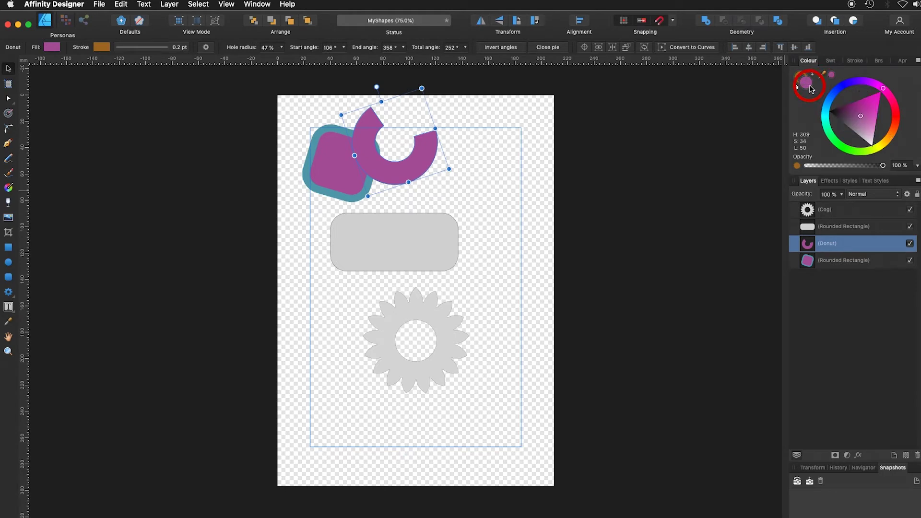
{"action": "left_click_drag", "start_coordinate": [862, 119], "coordinate": [866, 123]}
{"action": "left_click", "coordinate": [812, 100]}
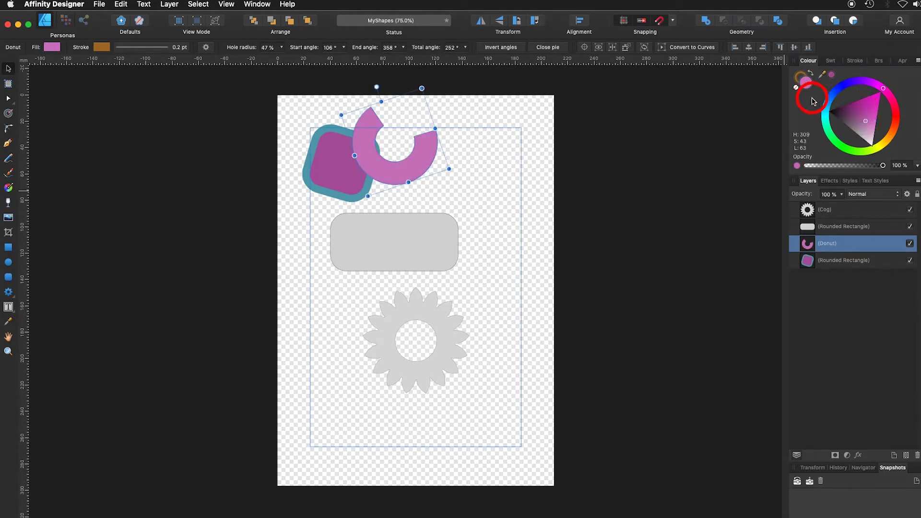
Sample the square's teal outline and apply it as the donut's fill (H 191, S 36, L 51)
{"action": "left_click", "coordinate": [811, 75]}
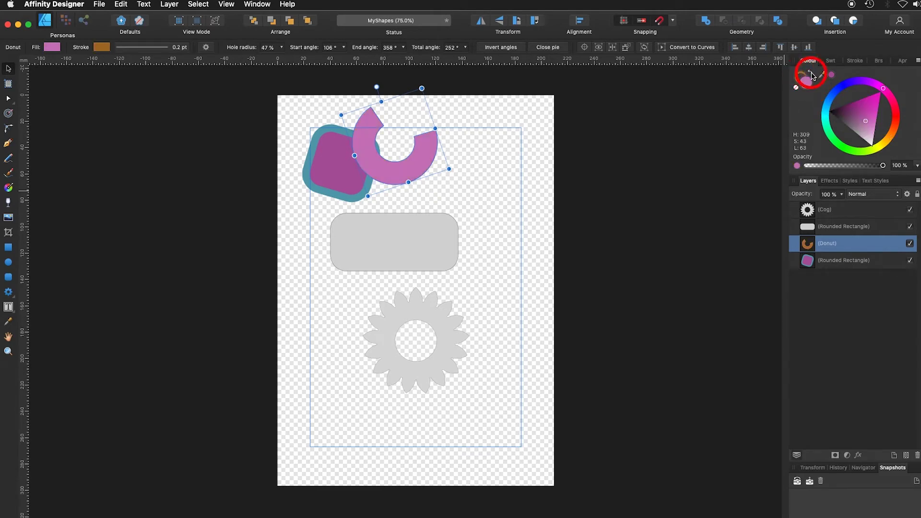
{"action": "left_click", "coordinate": [811, 74]}
{"action": "left_click", "coordinate": [811, 74]}
{"action": "left_click", "coordinate": [811, 74]}
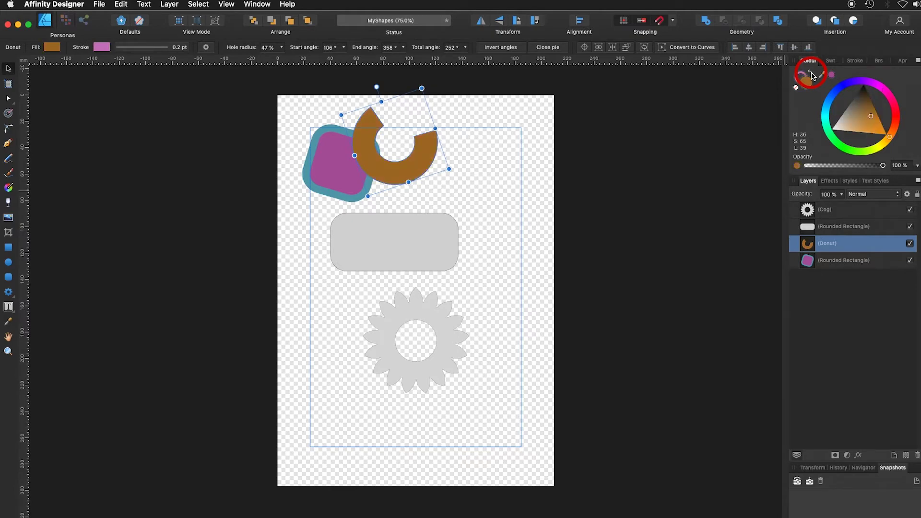
{"action": "left_click", "coordinate": [811, 75]}
{"action": "left_click", "coordinate": [811, 75]}
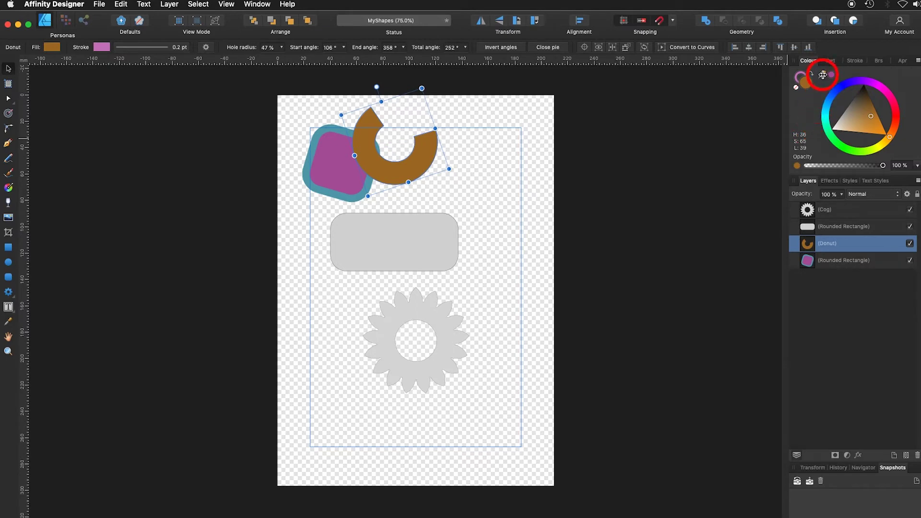
{"action": "left_click_drag", "start_coordinate": [822, 74], "coordinate": [355, 199]}
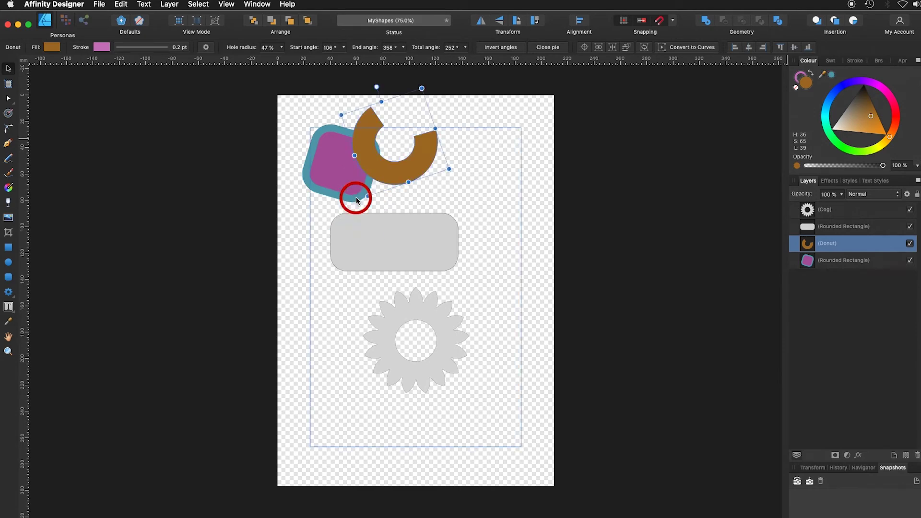
{"action": "left_click", "coordinate": [832, 76]}
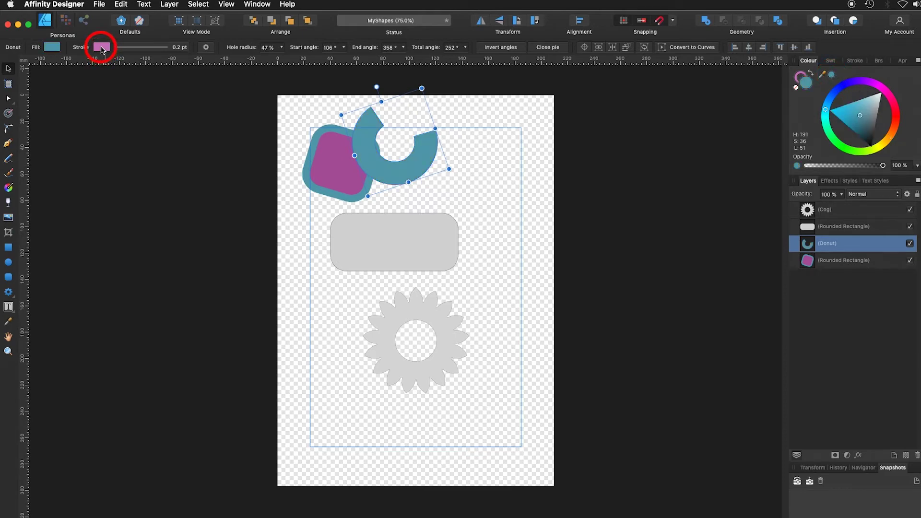
Make the donut's outline orange, 15 pt wide, aligned outside its edge
{"action": "left_click", "coordinate": [102, 47]}
{"action": "left_click", "coordinate": [188, 95]}
{"action": "mouse_move", "coordinate": [191, 98]}
{"action": "left_mouse_down"}
{"action": "mouse_move", "coordinate": [206, 132]}
{"action": "mouse_move", "coordinate": [199, 149]}
{"action": "mouse_move", "coordinate": [193, 145]}
{"action": "left_mouse_up"}
{"action": "left_click", "coordinate": [161, 48]}
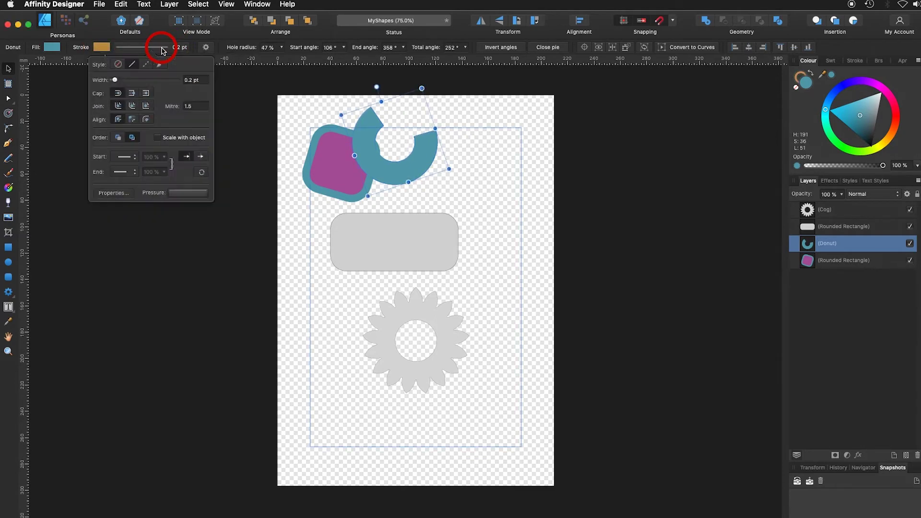
{"action": "left_click_drag", "start_coordinate": [116, 80], "coordinate": [144, 81]}
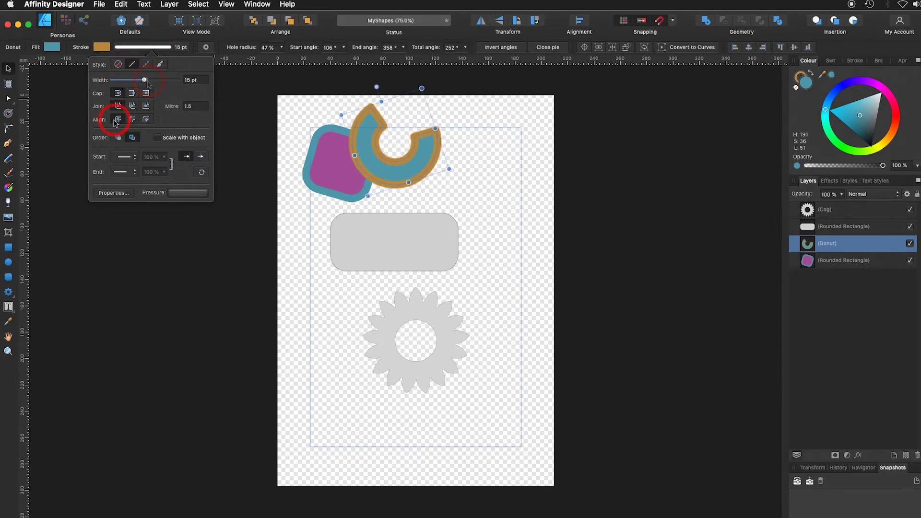
{"action": "left_click", "coordinate": [132, 120]}
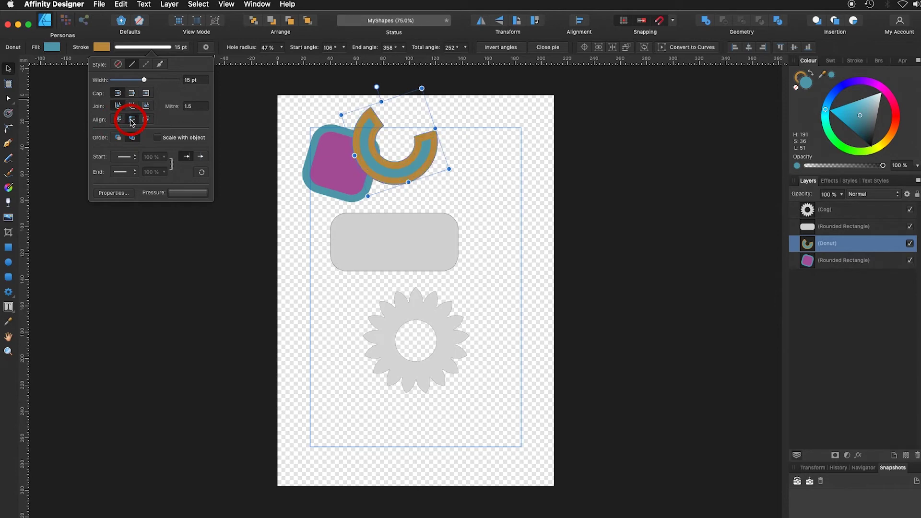
{"action": "left_click", "coordinate": [146, 120]}
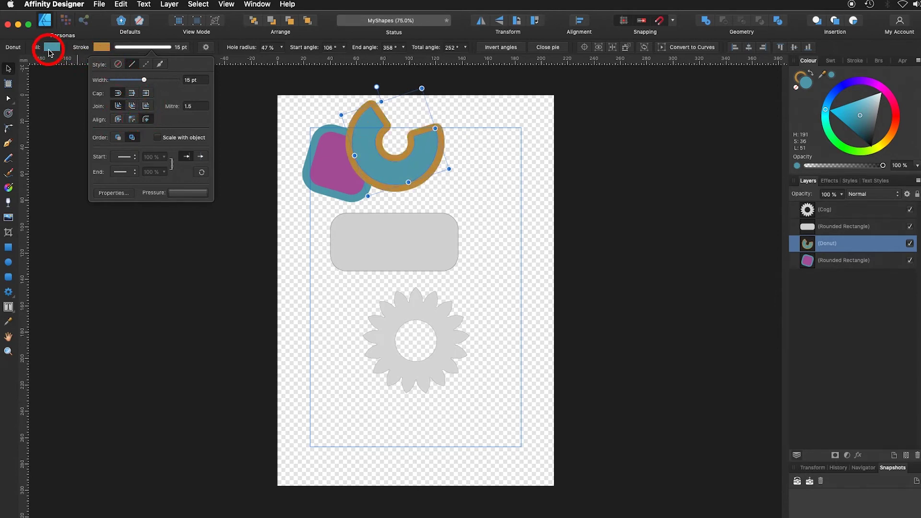
{"action": "left_click", "coordinate": [50, 48]}
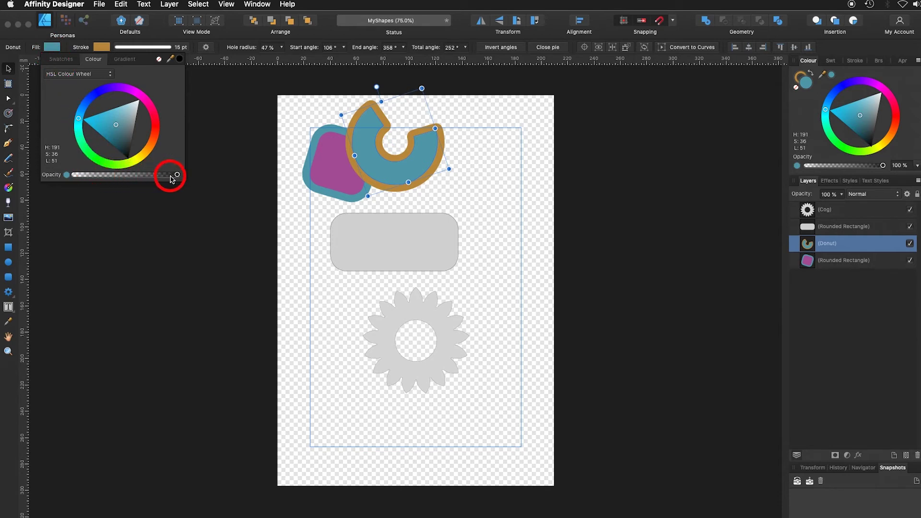
Lower the donut's teal fill opacity to 49%, then nudge the donut and its inner hole
{"action": "left_click_drag", "start_coordinate": [171, 175], "coordinate": [124, 175]}
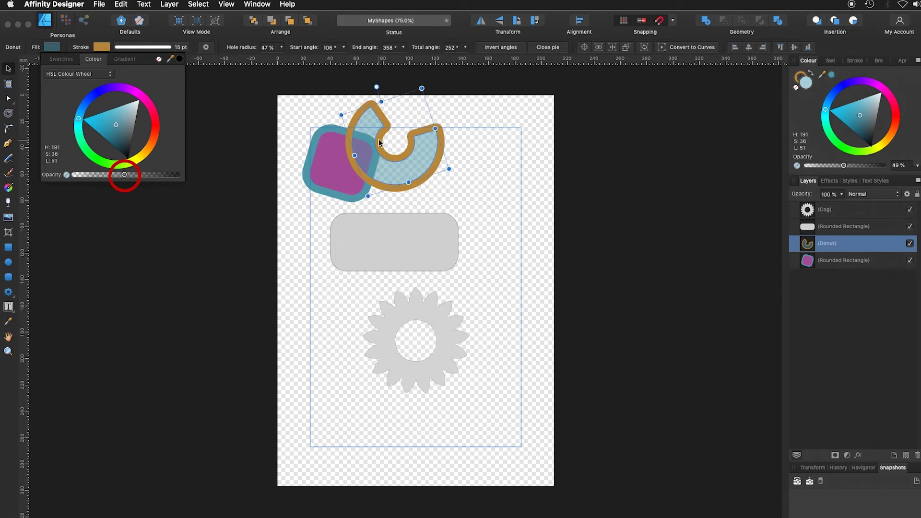
{"action": "mouse_move", "coordinate": [372, 129]}
{"action": "left_mouse_down"}
{"action": "mouse_move", "coordinate": [394, 123]}
{"action": "mouse_move", "coordinate": [377, 139]}
{"action": "mouse_move", "coordinate": [370, 120]}
{"action": "left_mouse_up"}
{"action": "left_click", "coordinate": [417, 168]}
{"action": "mouse_move", "coordinate": [417, 168]}
{"action": "left_mouse_down"}
{"action": "mouse_move", "coordinate": [411, 154]}
{"action": "mouse_move", "coordinate": [391, 161]}
{"action": "mouse_move", "coordinate": [410, 151]}
{"action": "left_mouse_up"}
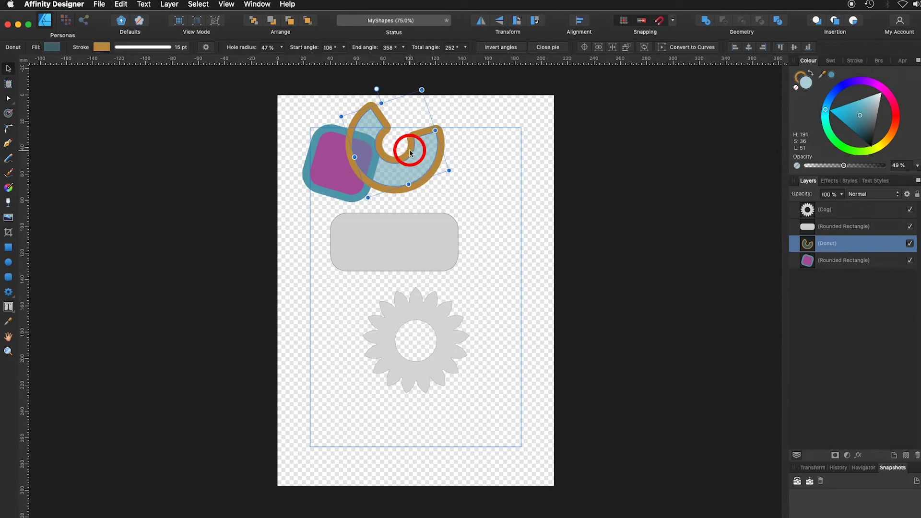
{"action": "left_click", "coordinate": [398, 245]}
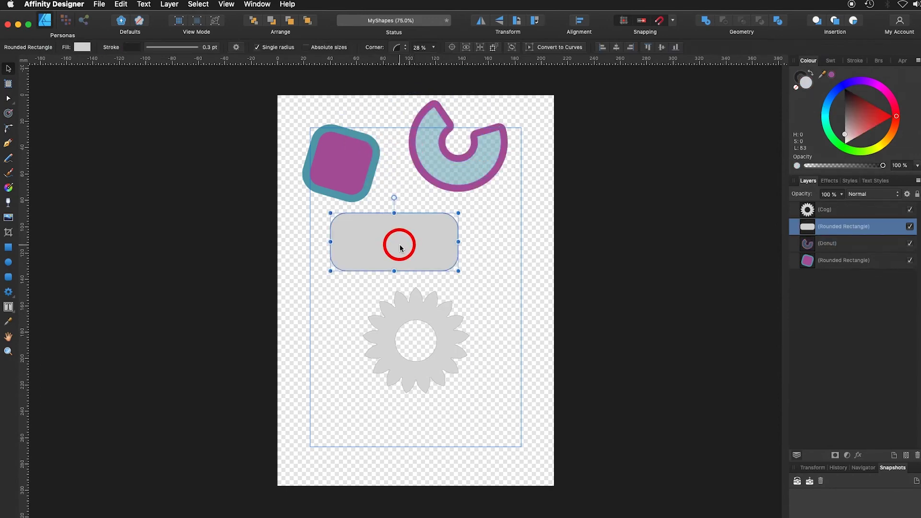
Zoom to Selection so the grey rounded rectangle fills the view
{"action": "left_click", "coordinate": [9, 351]}
{"action": "left_click", "coordinate": [364, 253]}
{"action": "left_click", "coordinate": [8, 69]}
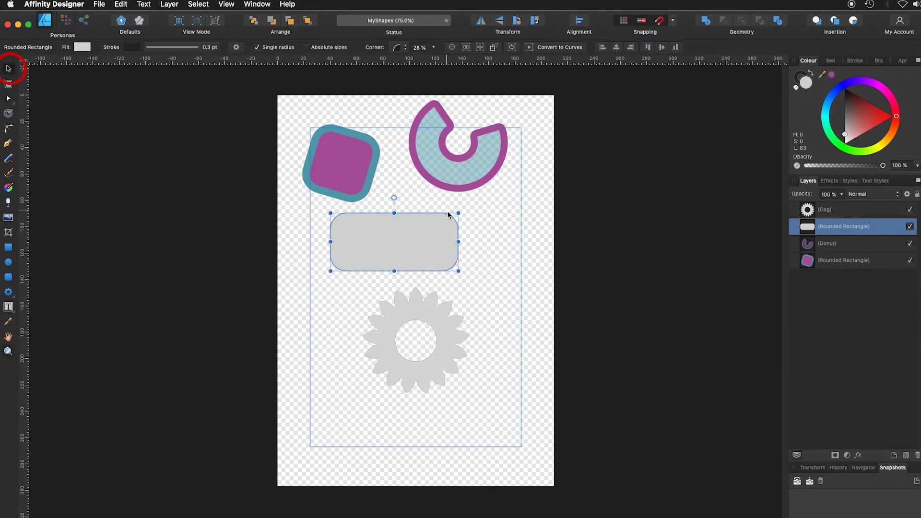
{"action": "left_click", "coordinate": [227, 4]}
{"action": "mouse_move", "coordinate": [230, 19]}
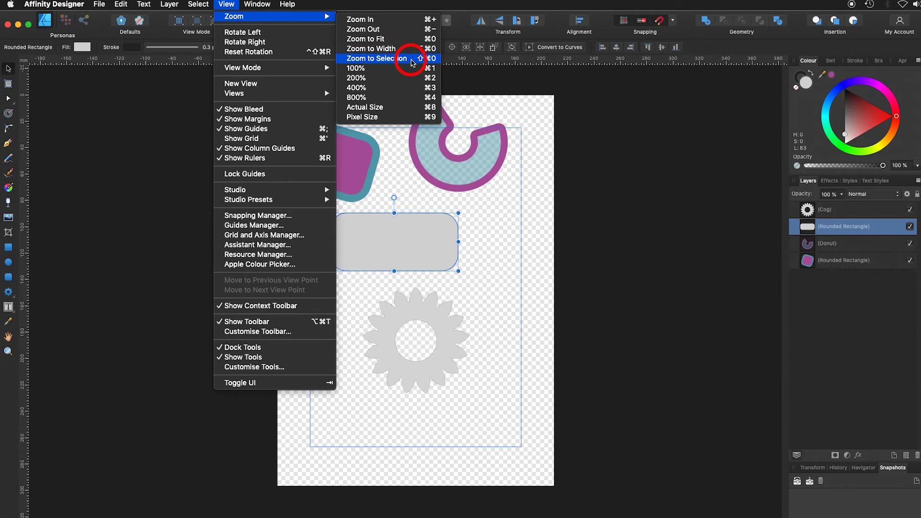
{"action": "left_click", "coordinate": [414, 63]}
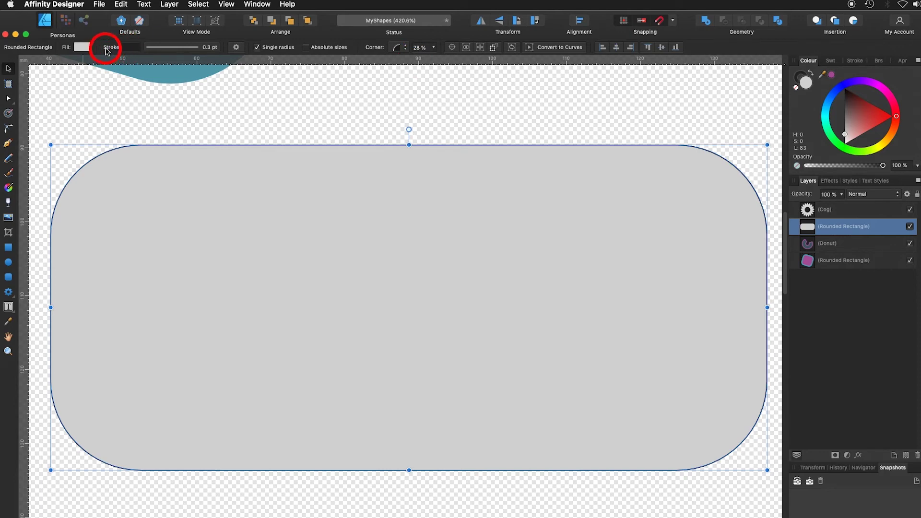
Give the rectangle a magenta outline 9 pt wide
{"action": "left_click", "coordinate": [132, 47]}
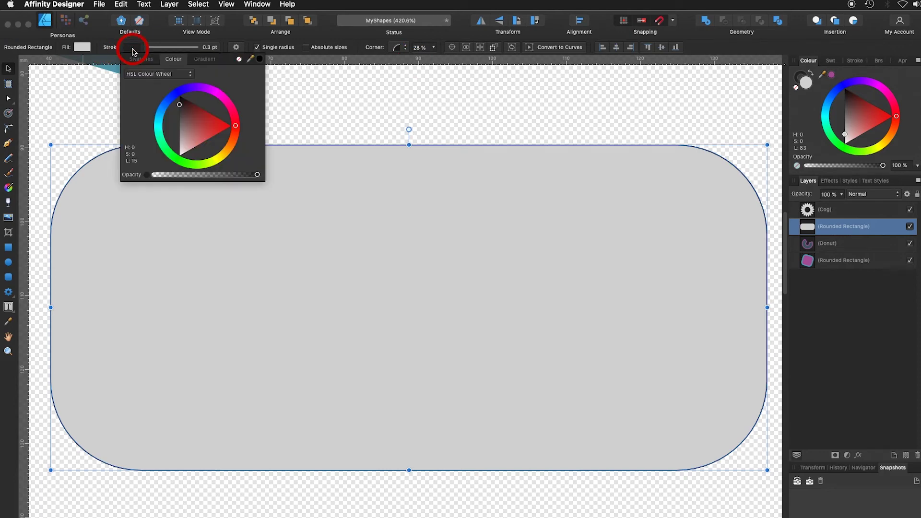
{"action": "left_click", "coordinate": [214, 109]}
{"action": "left_click_drag", "start_coordinate": [225, 106], "coordinate": [219, 96]}
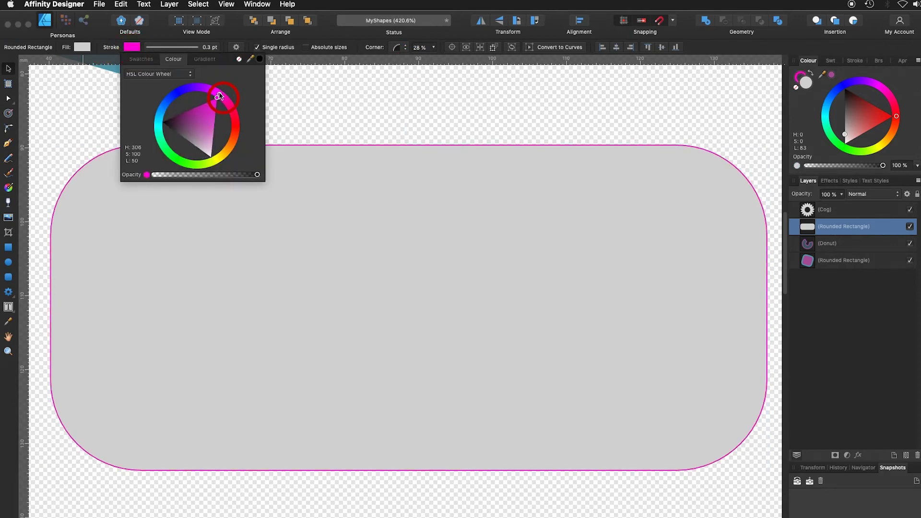
{"action": "left_click", "coordinate": [172, 47]}
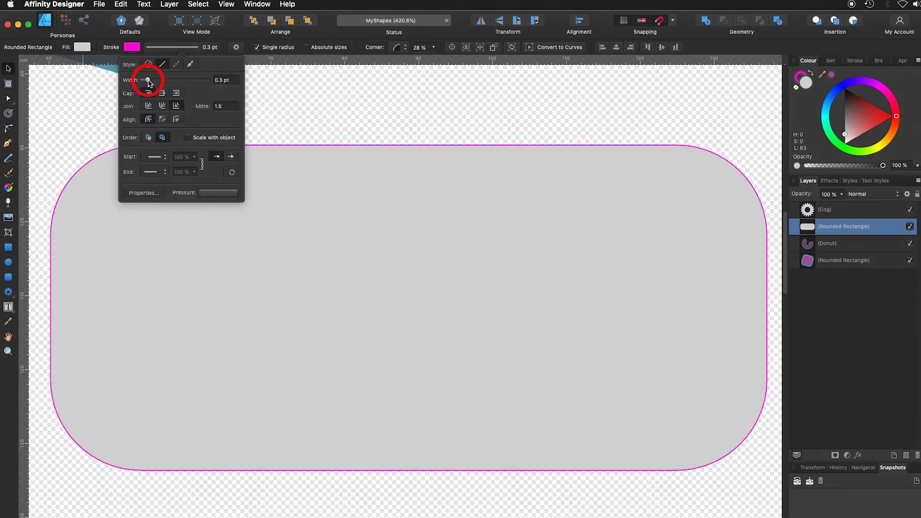
{"action": "left_click_drag", "start_coordinate": [144, 80], "coordinate": [169, 81]}
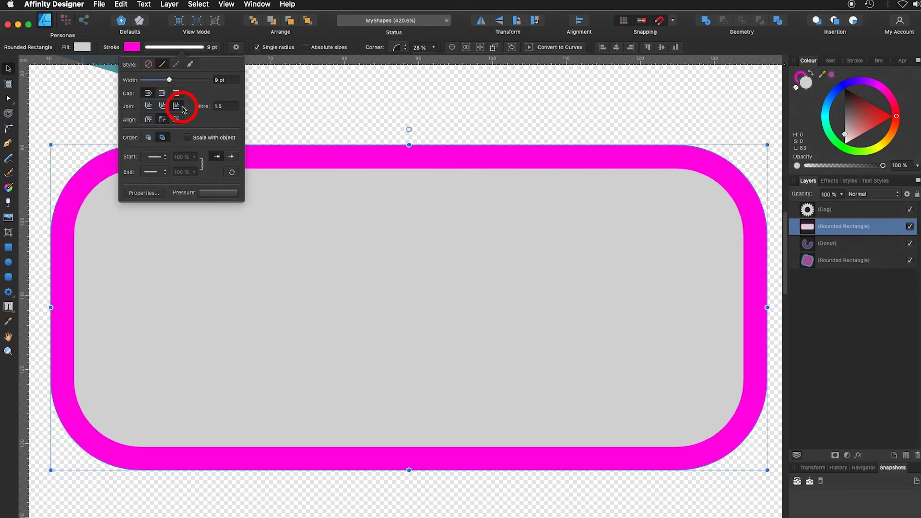
Switch the outline to the Dash line style and edit the dash values
{"action": "left_click", "coordinate": [179, 65]}
{"action": "left_click", "coordinate": [142, 193]}
{"action": "type", "text": "1"}
{"action": "left_click", "coordinate": [155, 192]}
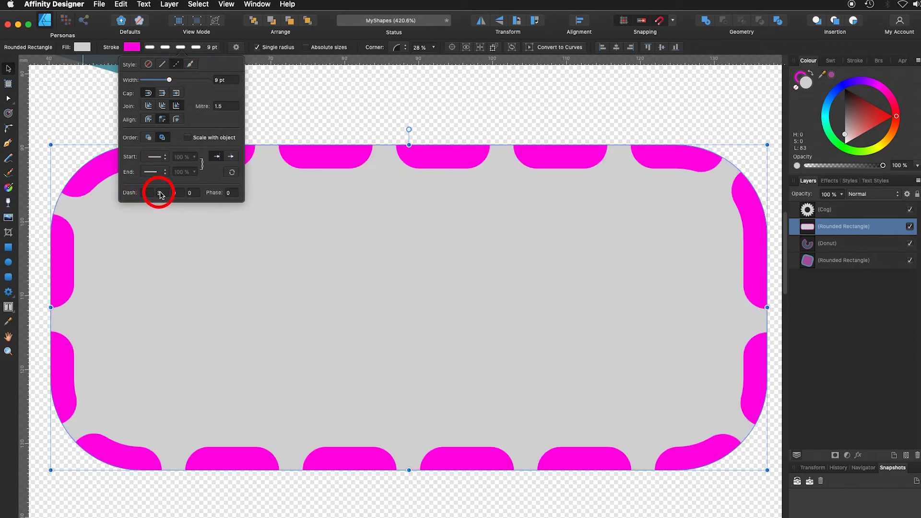
{"action": "type", "text": "3"}
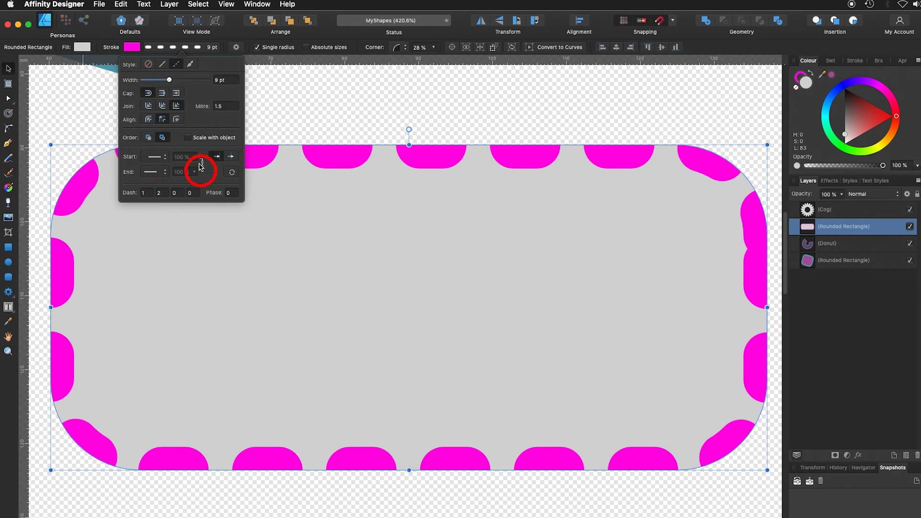
{"action": "left_click", "coordinate": [161, 120]}
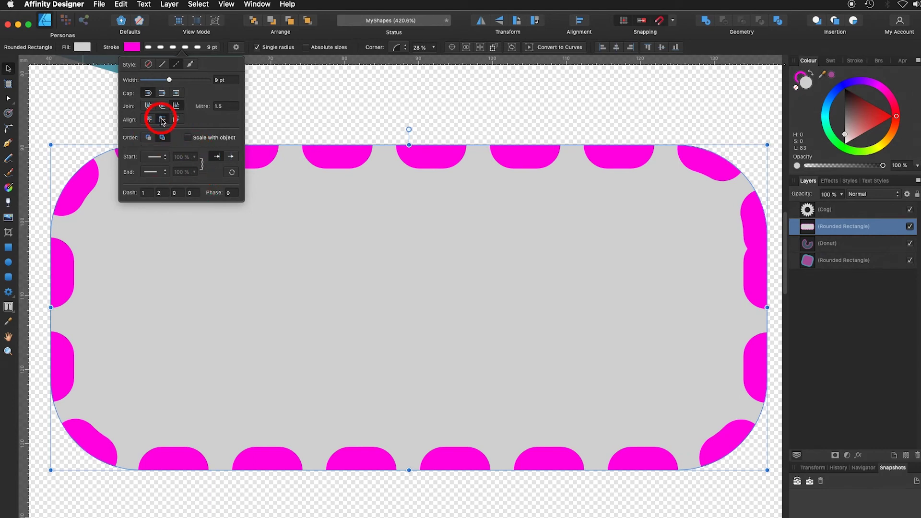
Centre the outline on the edge, keep it in front of the fill, and set dash pattern 3, 2
{"action": "left_click", "coordinate": [150, 121]}
{"action": "left_click", "coordinate": [177, 120]}
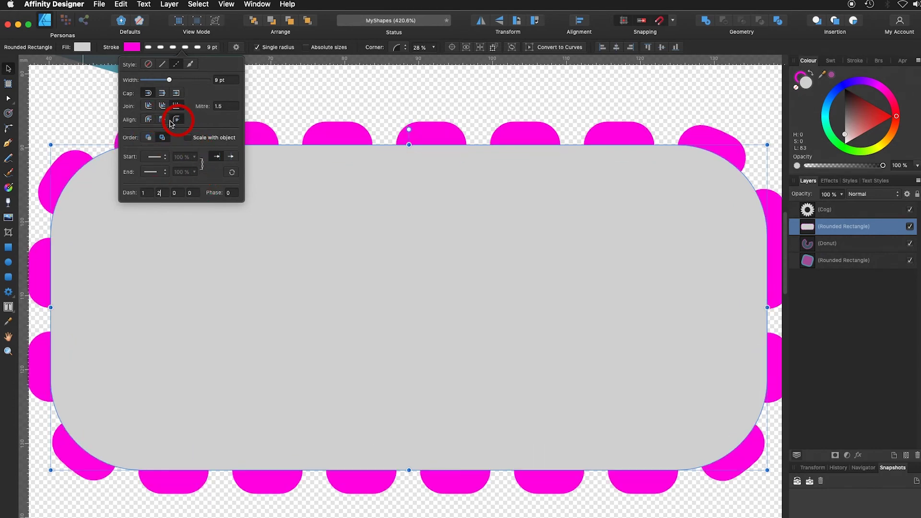
{"action": "left_click", "coordinate": [150, 120]}
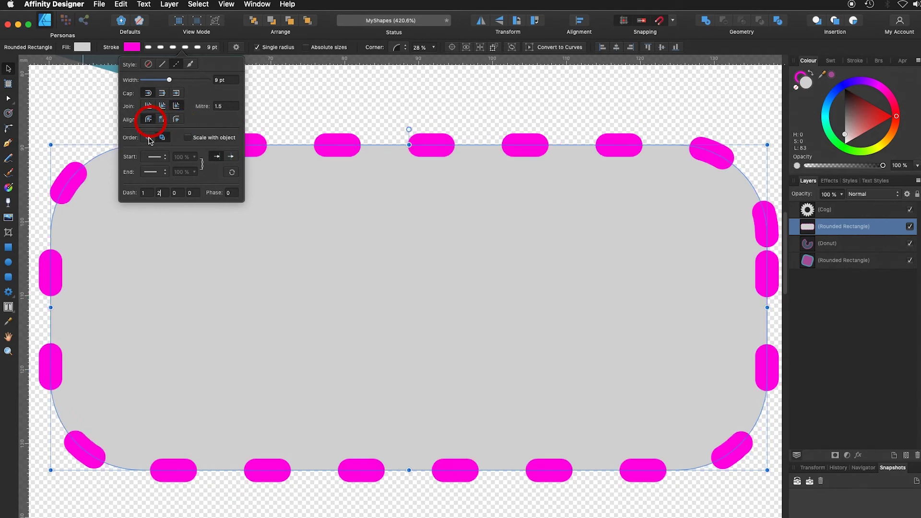
{"action": "left_click", "coordinate": [149, 138]}
{"action": "left_click", "coordinate": [162, 138]}
{"action": "left_click", "coordinate": [142, 194]}
{"action": "type", "text": "3"}
{"action": "key", "text": "Tab"}
{"action": "key", "text": "Tab"}
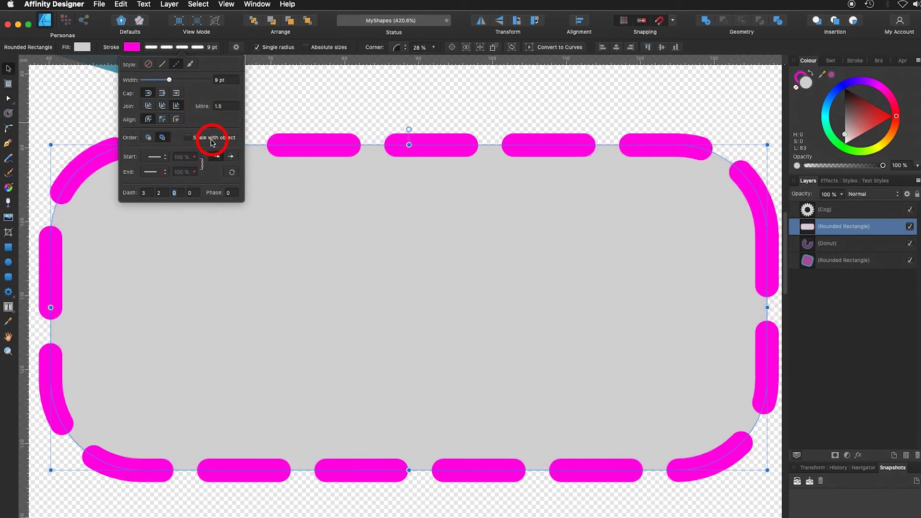
Turn on outline scaling with the shape, try a proportional shrink of the rectangle, then undo it
{"action": "left_click", "coordinate": [188, 138]}
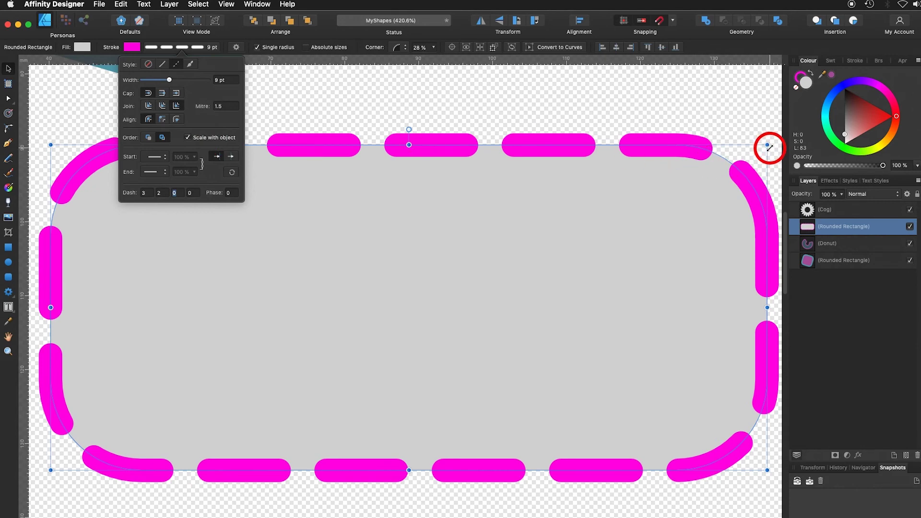
{"action": "key", "text": "shift"}
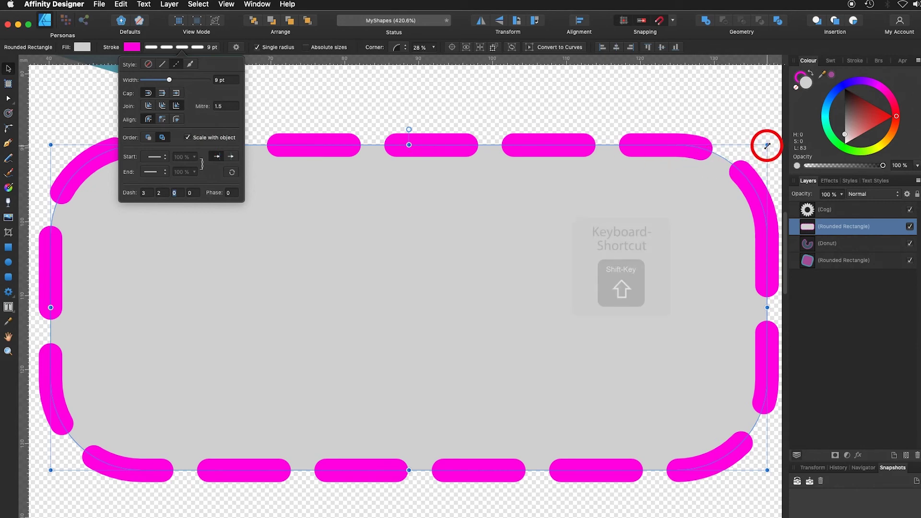
{"action": "mouse_move", "coordinate": [768, 147]}
{"action": "left_mouse_down"}
{"action": "mouse_move", "coordinate": [654, 202]}
{"action": "mouse_move", "coordinate": [499, 324]}
{"action": "left_mouse_up"}
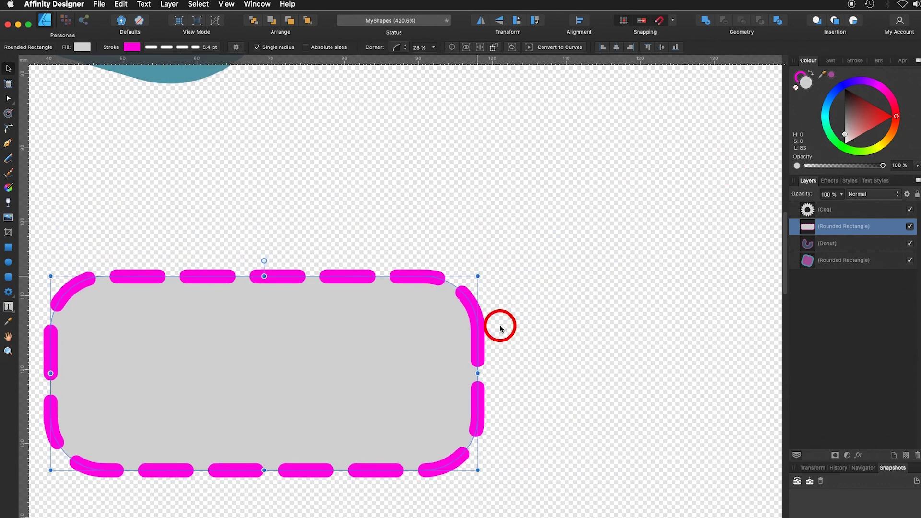
{"action": "key", "text": "super+z"}
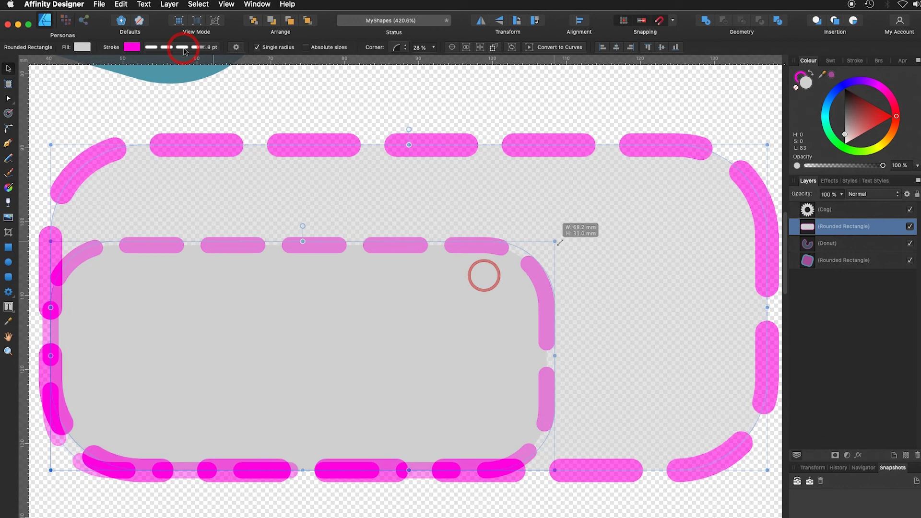
Reopen the stroke settings and shrink the rectangle proportionally to a much smaller size, keeping 9 pt dashes
{"action": "left_click", "coordinate": [182, 47]}
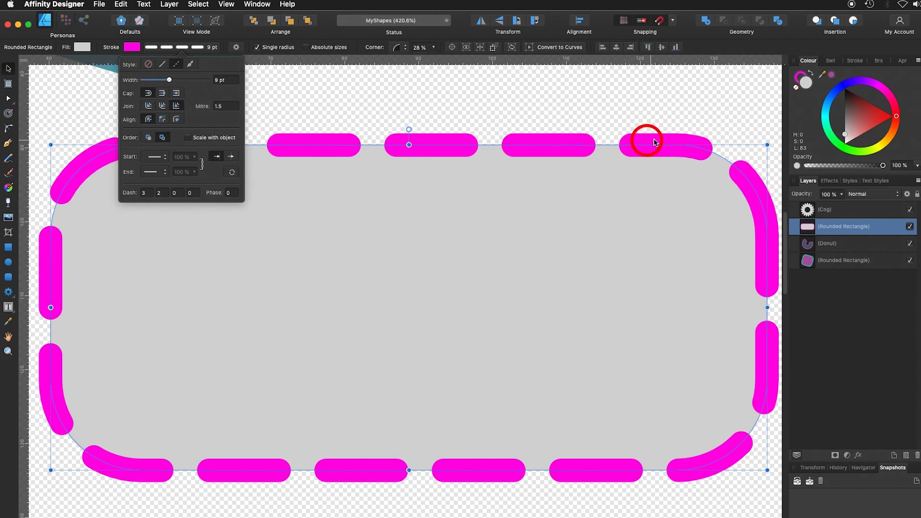
{"action": "key", "text": "shift"}
{"action": "left_click_drag", "start_coordinate": [768, 144], "coordinate": [292, 409]}
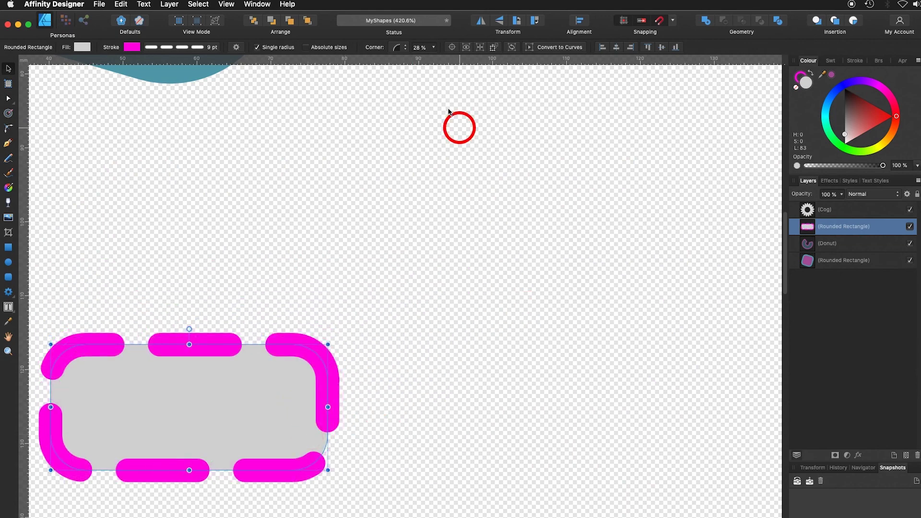
Zoom to fit so the whole page shows in the window
{"action": "left_click", "coordinate": [227, 4]}
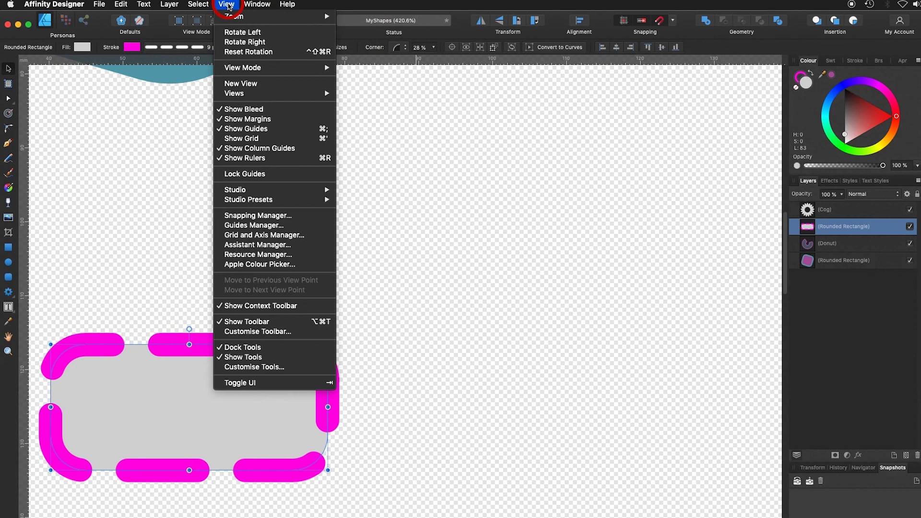
{"action": "mouse_move", "coordinate": [231, 18]}
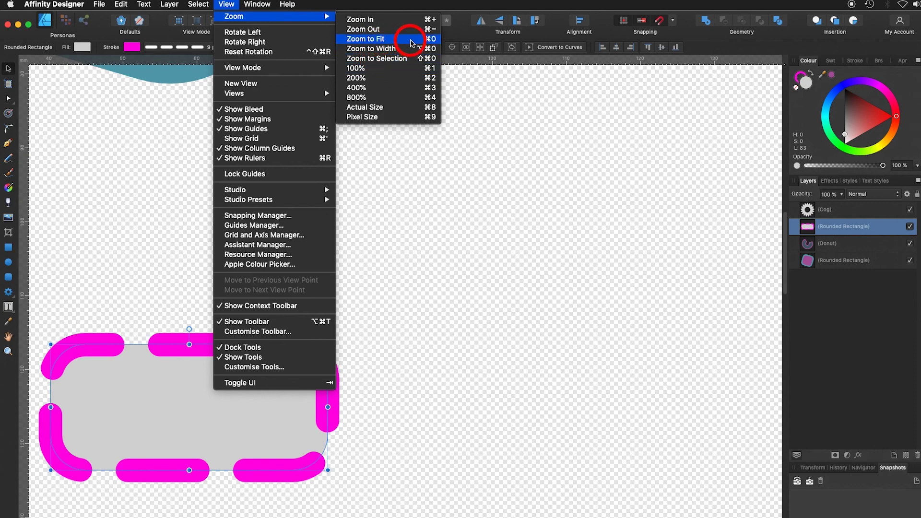
{"action": "left_click", "coordinate": [410, 43]}
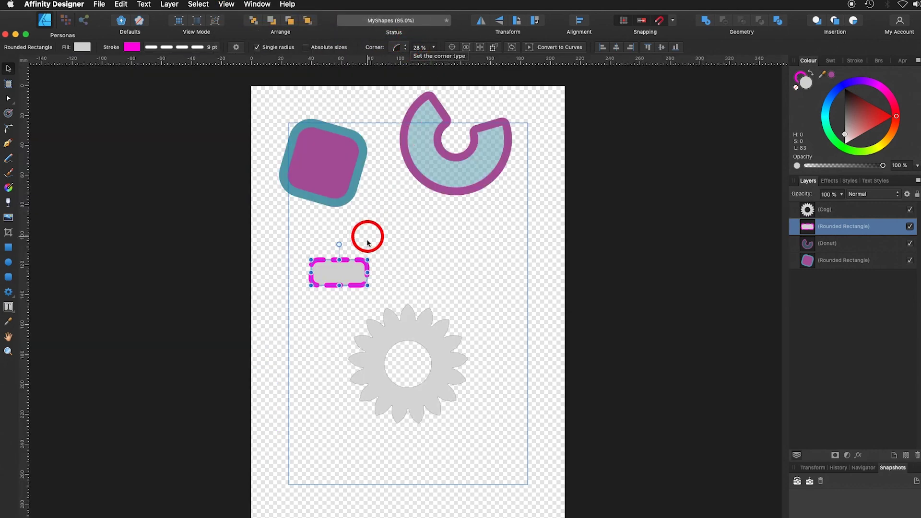
Move the small rectangle up-right and the donut down-left onto it, then select the rectangle and the cog
{"action": "left_click_drag", "start_coordinate": [352, 277], "coordinate": [389, 249]}
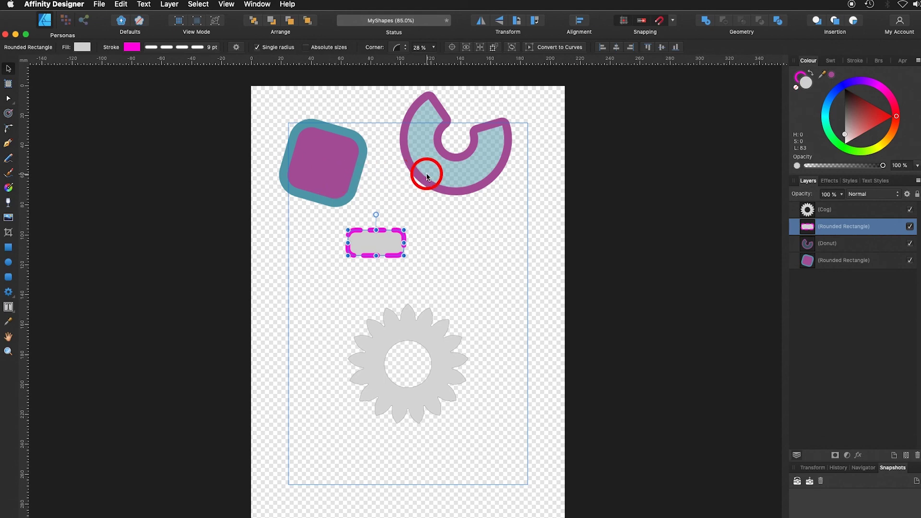
{"action": "left_click_drag", "start_coordinate": [427, 177], "coordinate": [416, 230]}
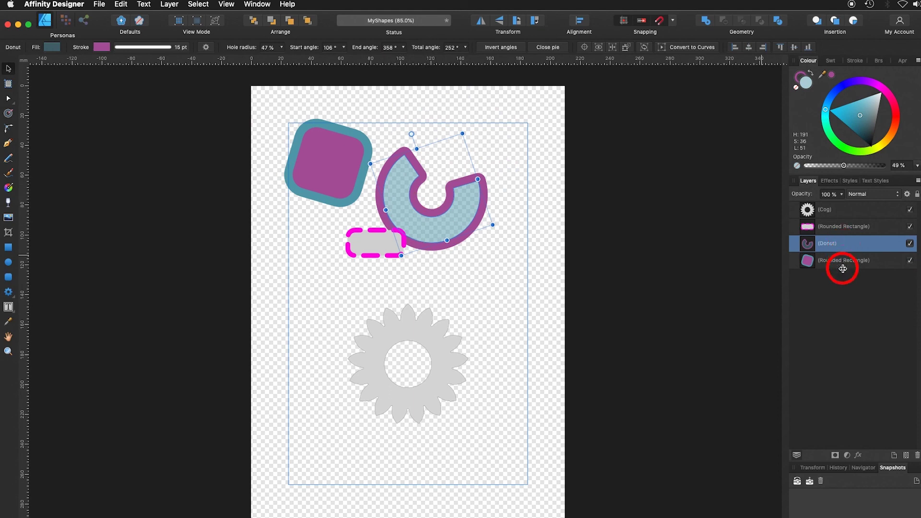
{"action": "left_click", "coordinate": [366, 249]}
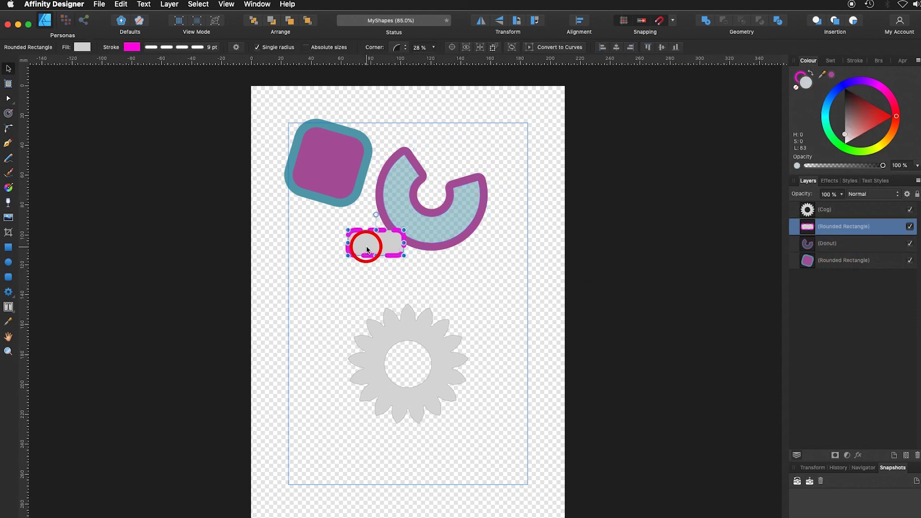
{"action": "left_click", "coordinate": [441, 348]}
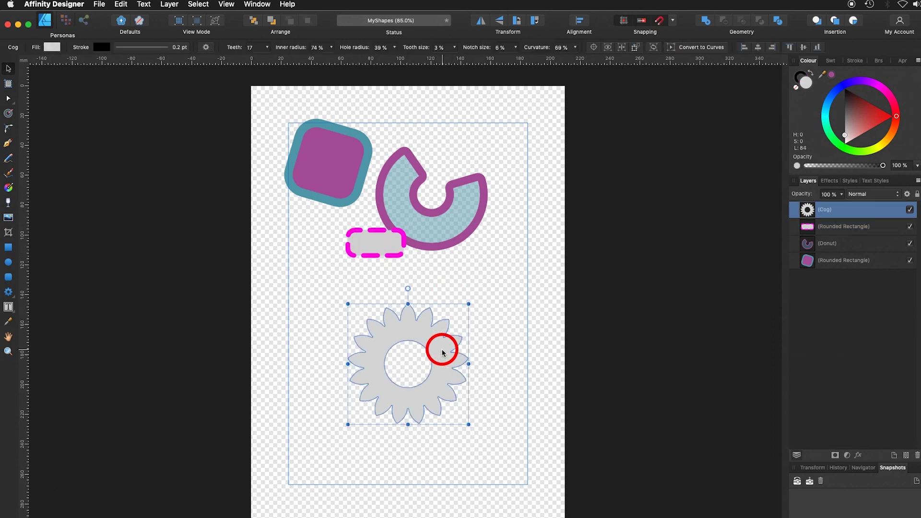